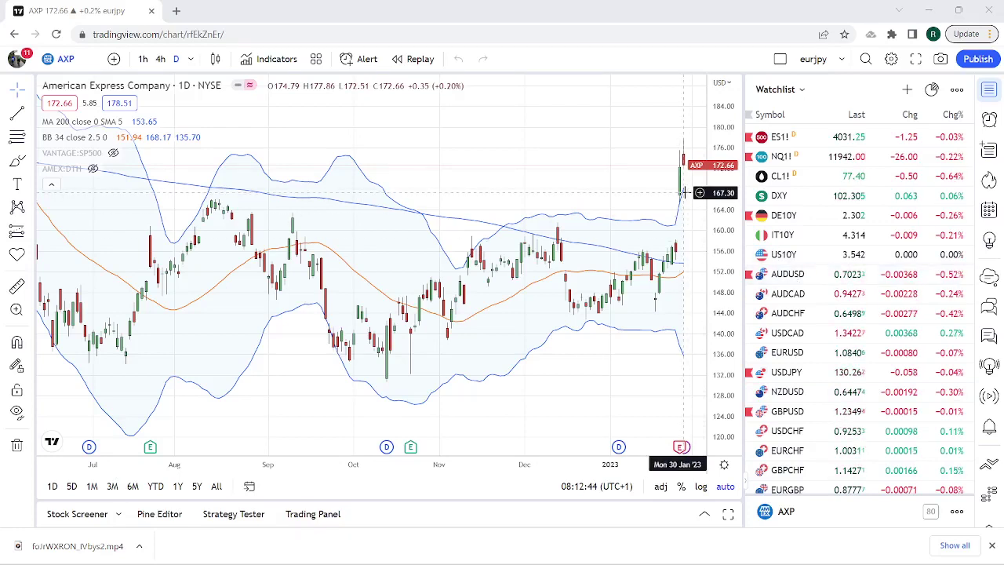
Load the AUDUSD daily chart and shift its candles left to leave empty space on the right
left_click(789, 275)
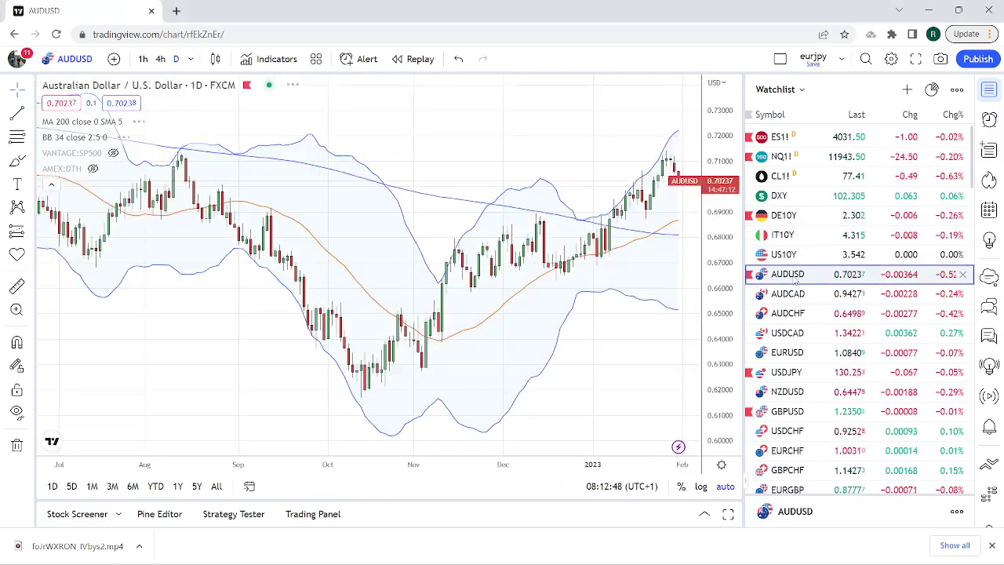
left_click_drag(471, 253, 362, 249)
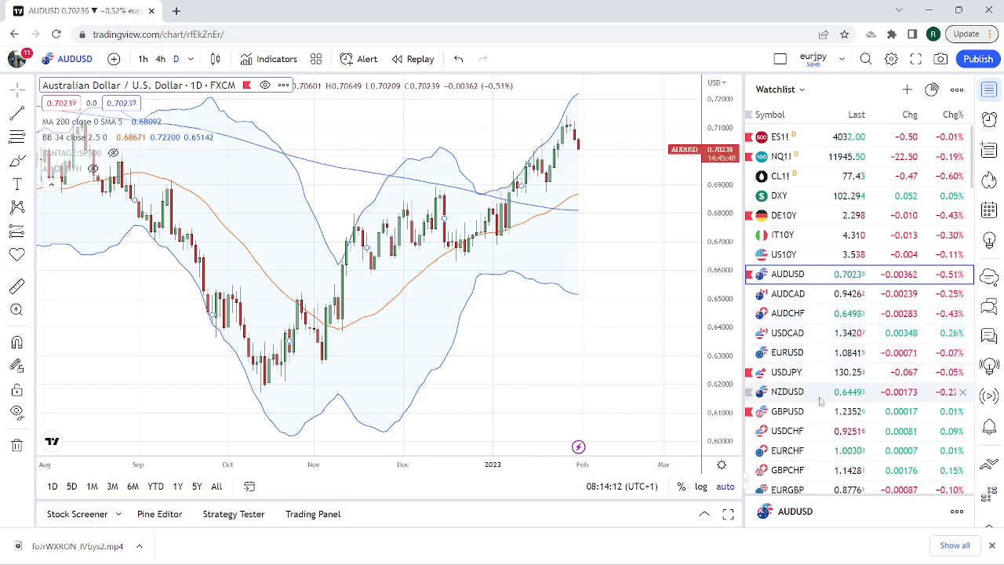
Put EURUSD on 4-hour candles and zoom in, then load USDJPY from the watchlist
left_click(798, 354)
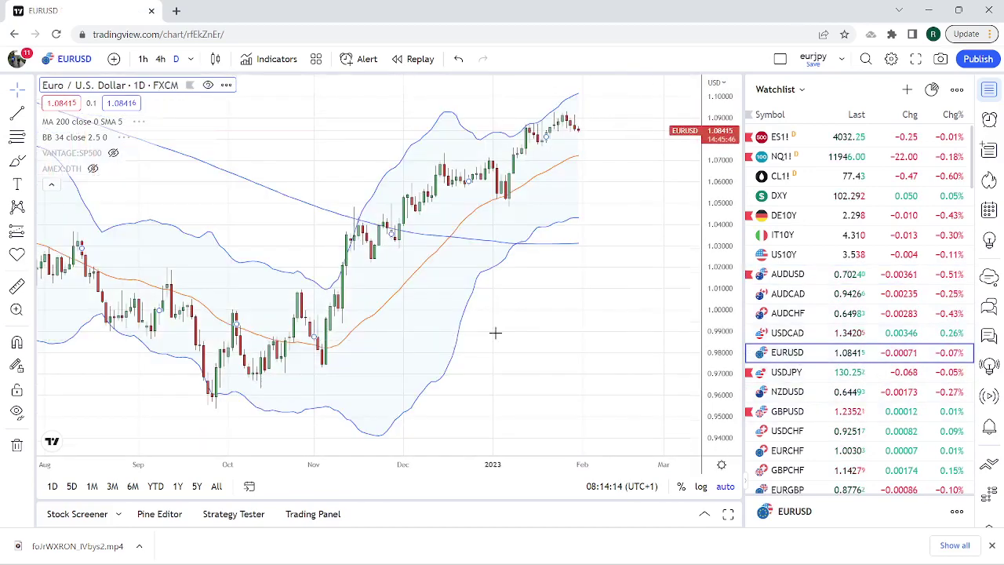
scroll(453, 328, "up", 3)
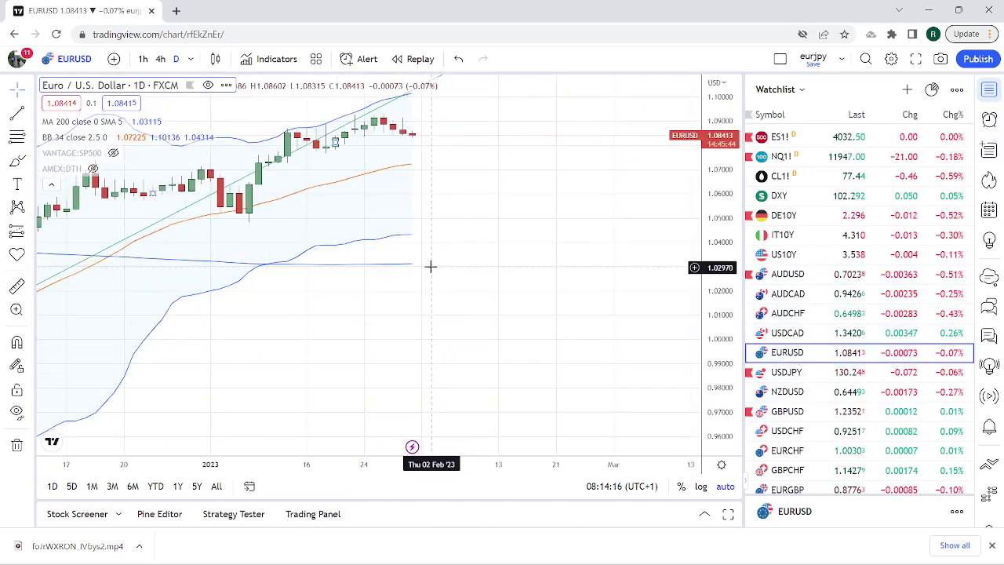
left_click(160, 59)
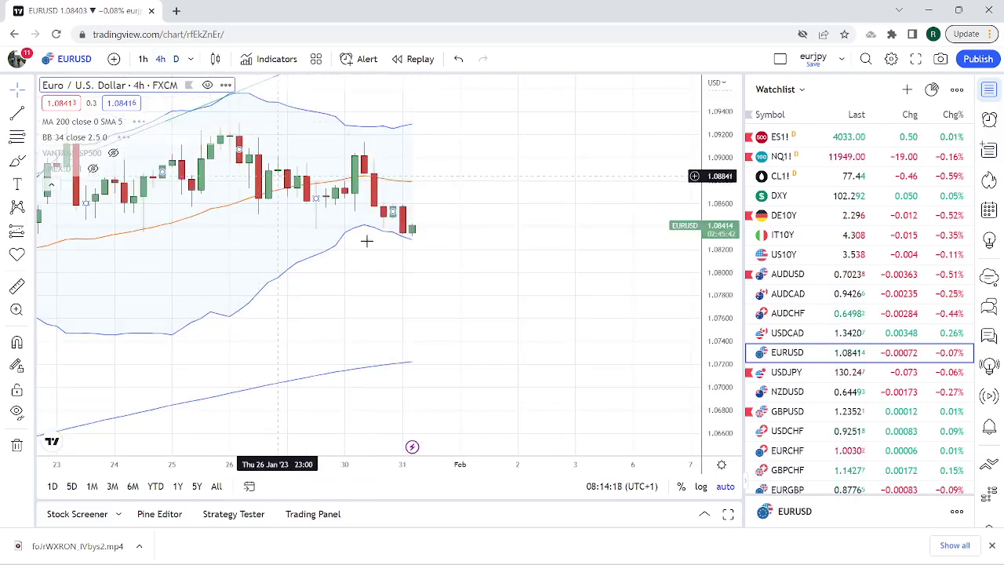
scroll(464, 298, "up", 2)
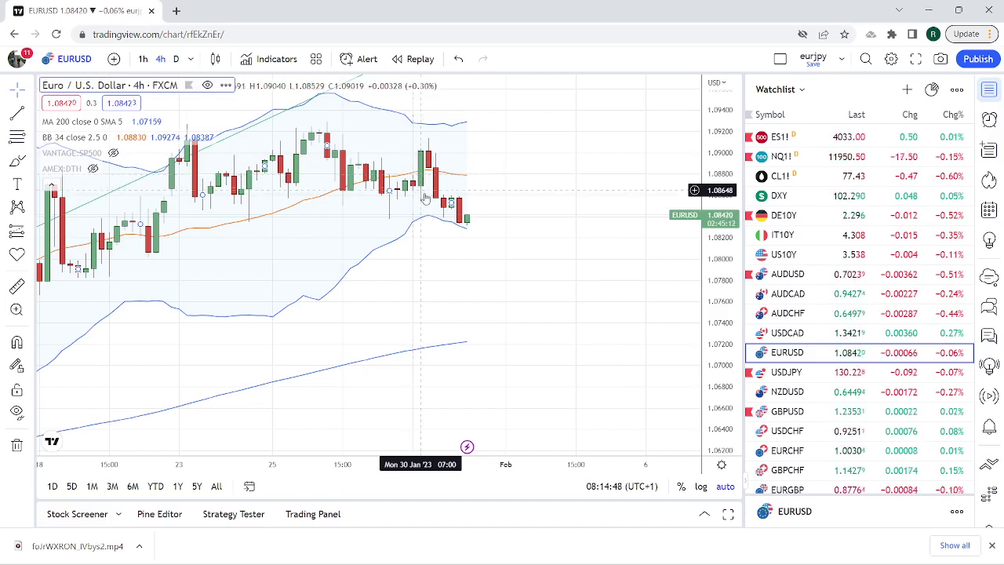
left_click(787, 375)
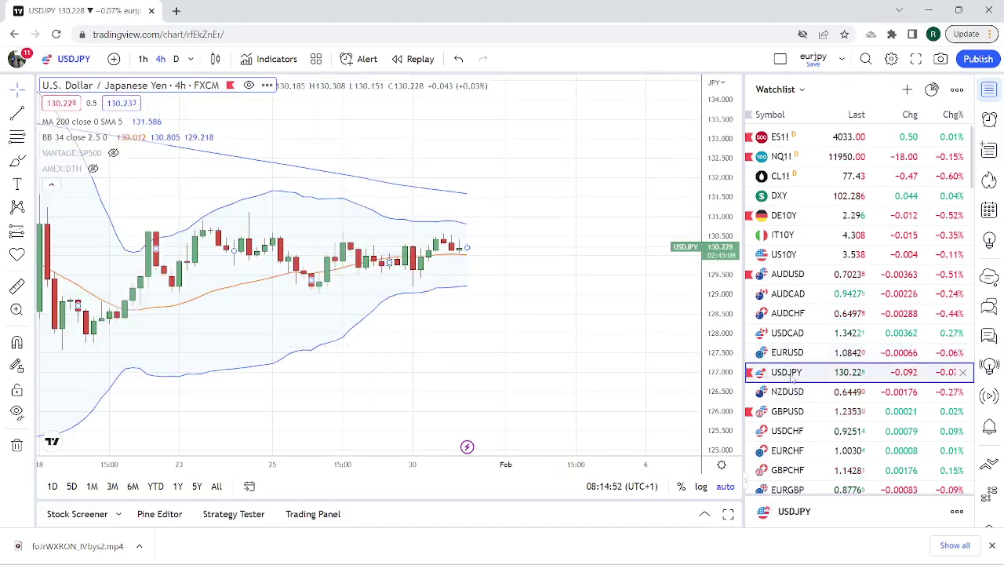
Load USDCAD, compare its daily candles zoomed in, then return to the 4h interval
left_click(787, 334)
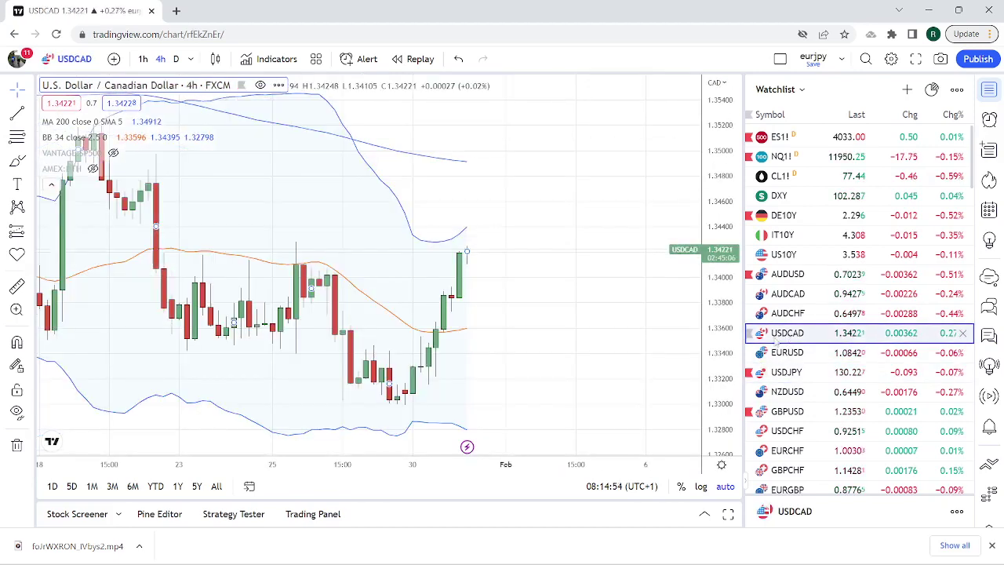
scroll(618, 351, "down", 2)
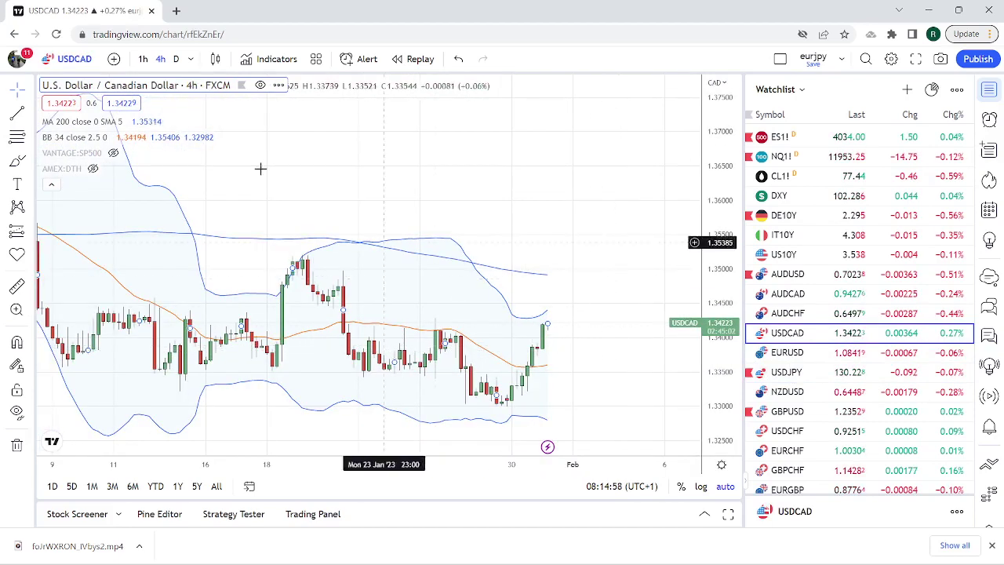
left_click(176, 59)
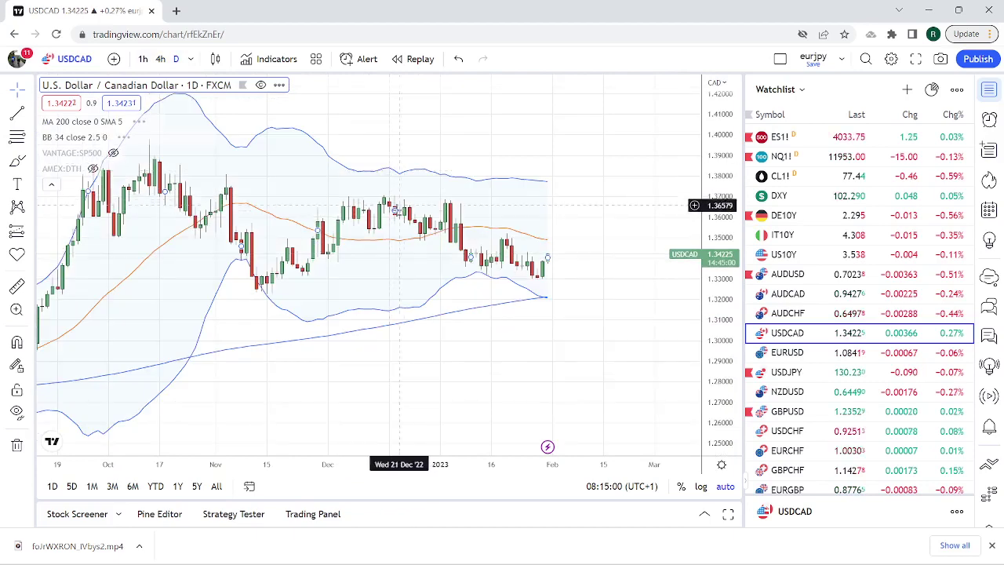
scroll(386, 176, "up", 3)
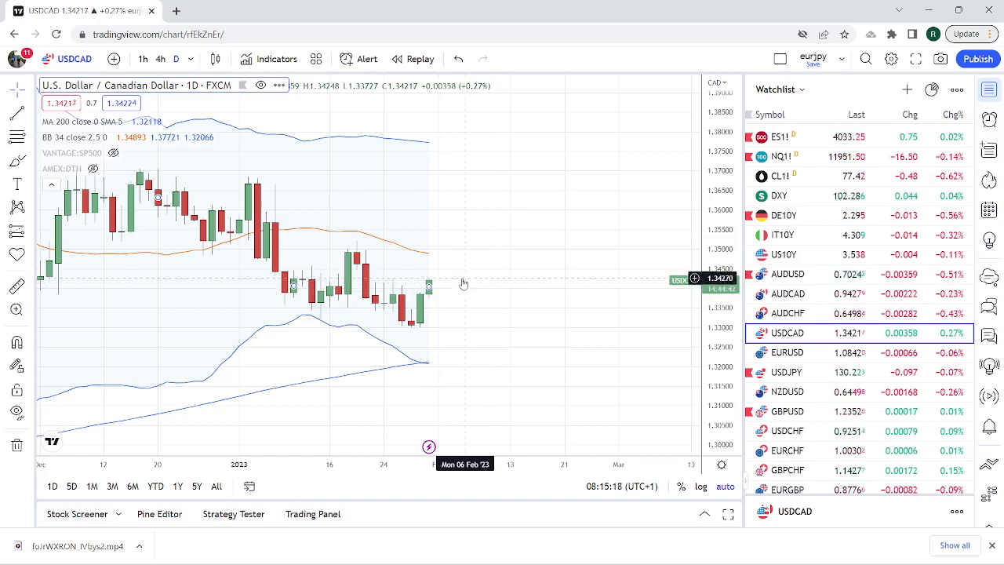
left_click(160, 59)
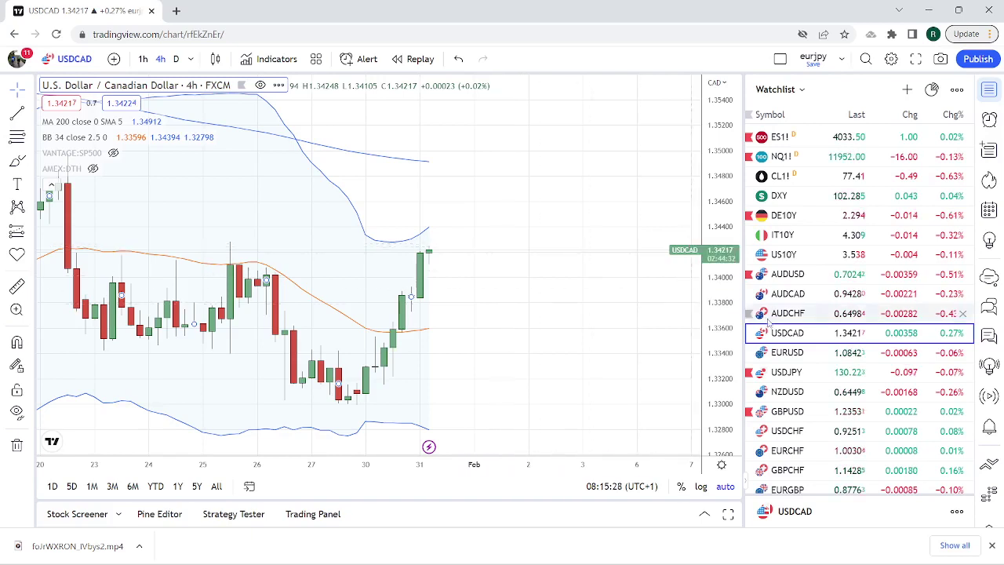
Step through NZDUSD and AUDUSD 4-hour charts, then load XAUUSD further down the watchlist
left_click(800, 395)
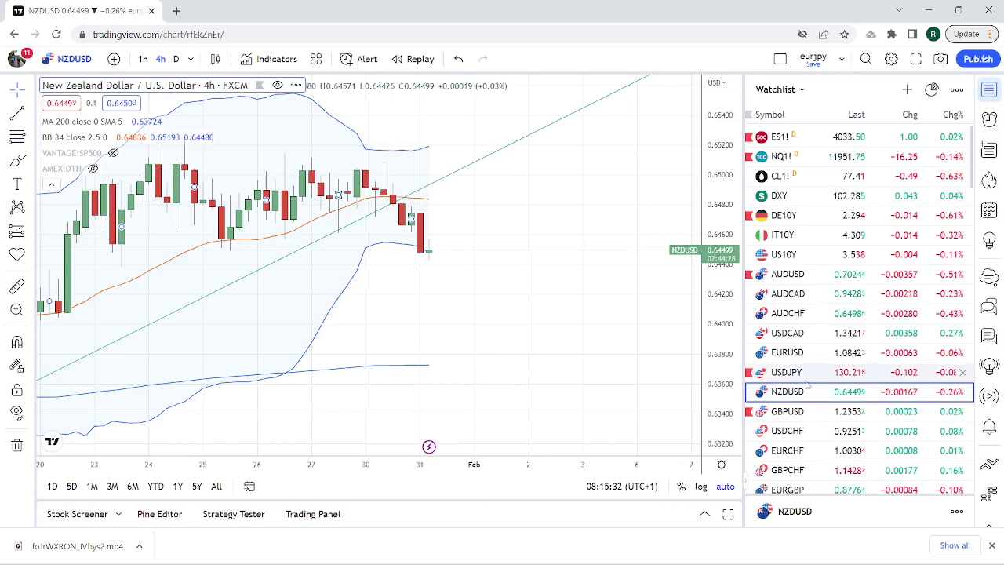
left_click(792, 277)
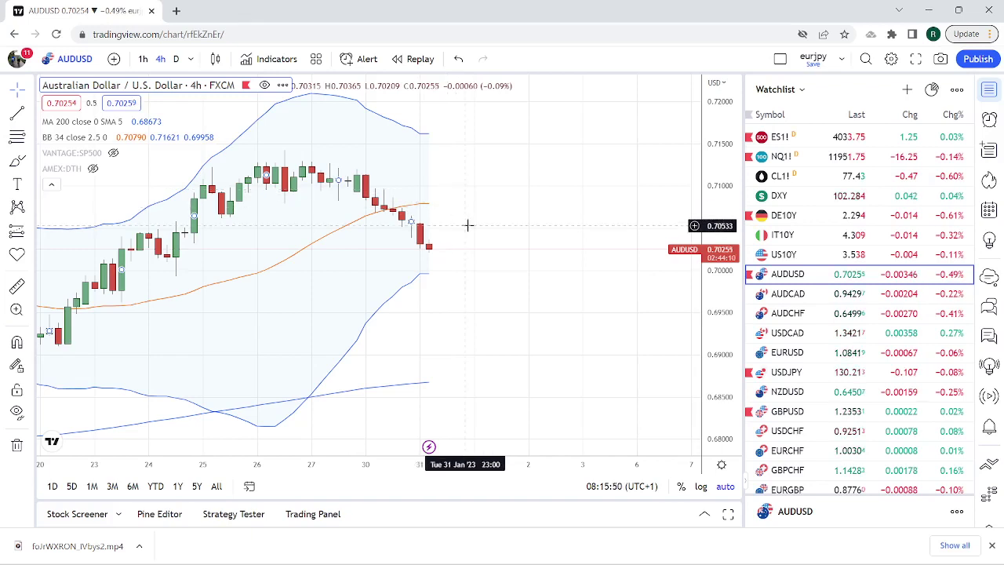
scroll(549, 259, "down", 2)
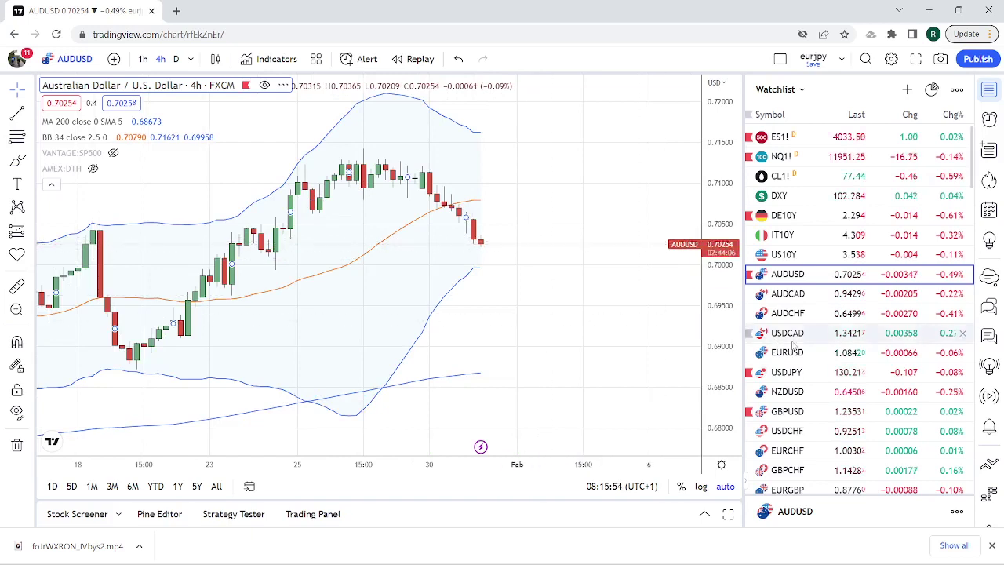
scroll(794, 346, "down", 1)
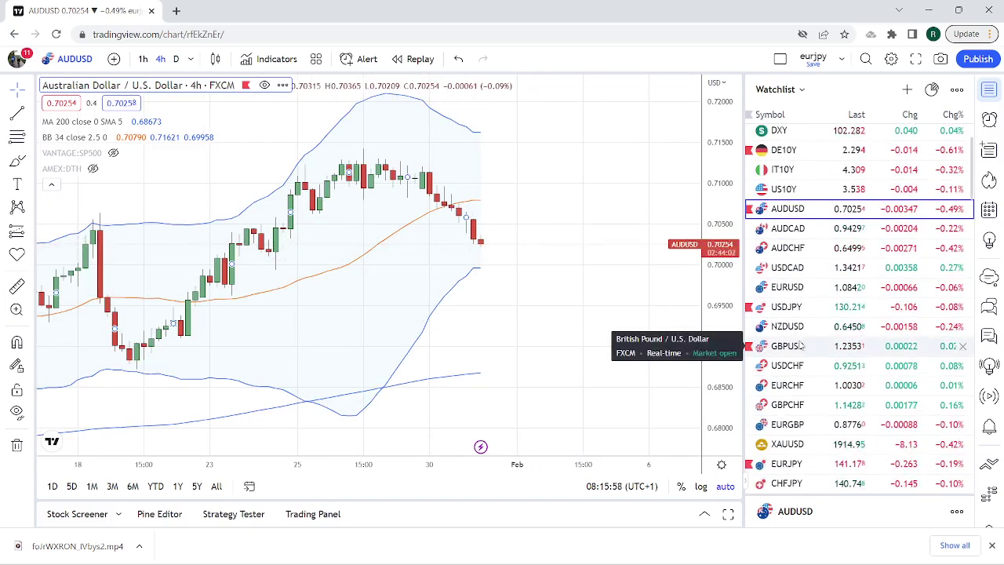
scroll(816, 333, "down", 1)
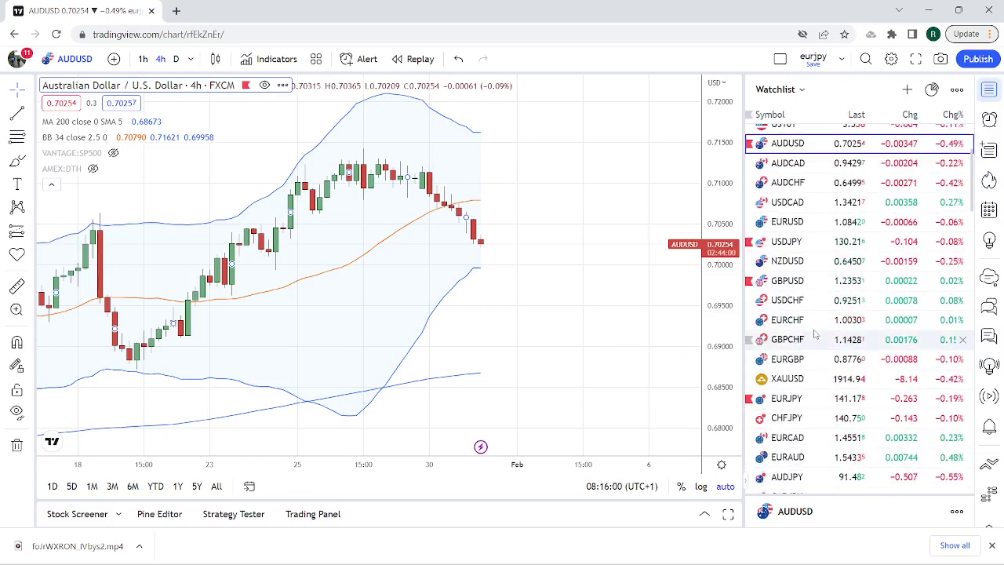
left_click(800, 379)
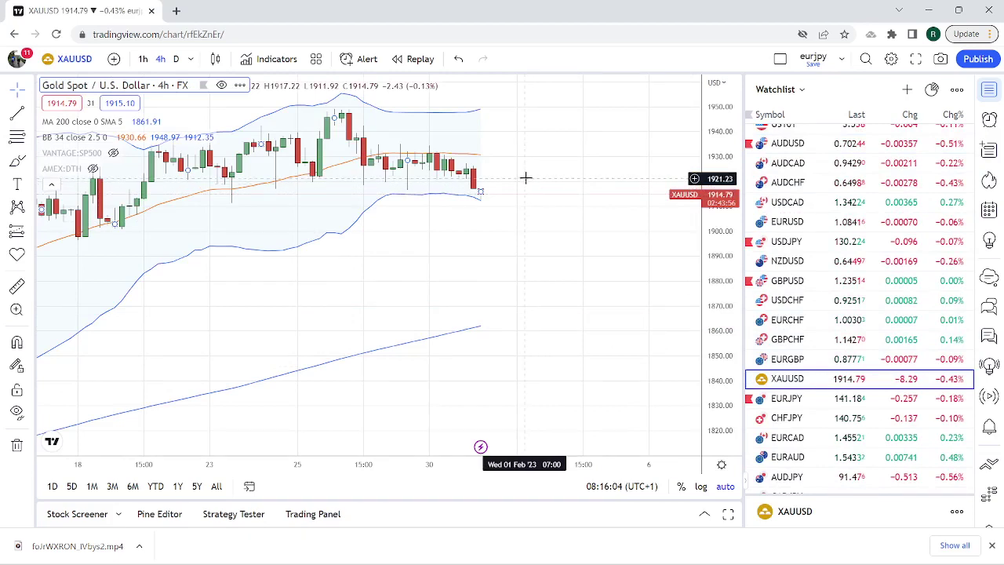
Show gold on 1-hour candles zoomed out over several days, then load GBPUSD
left_click(143, 59)
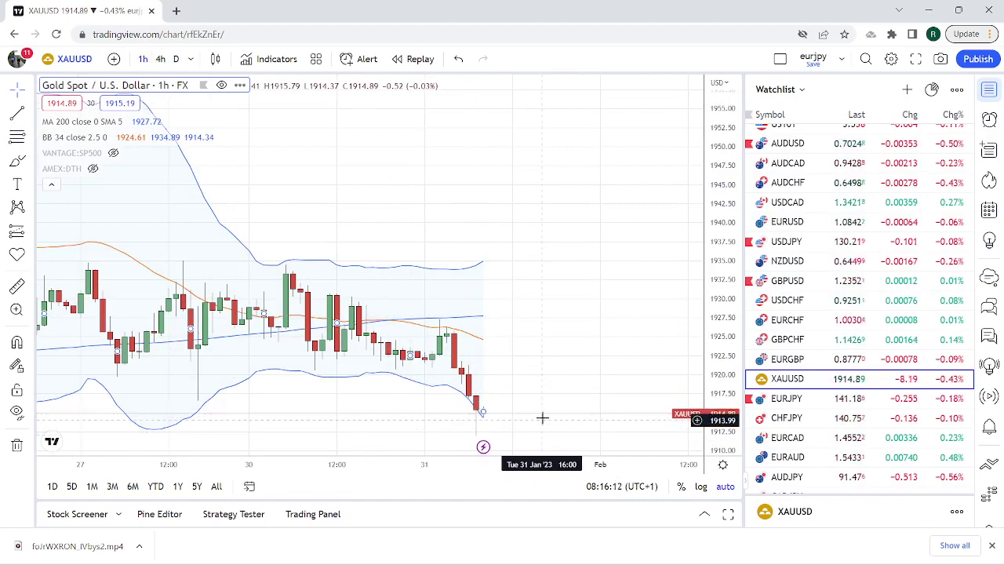
scroll(568, 361, "down", 2)
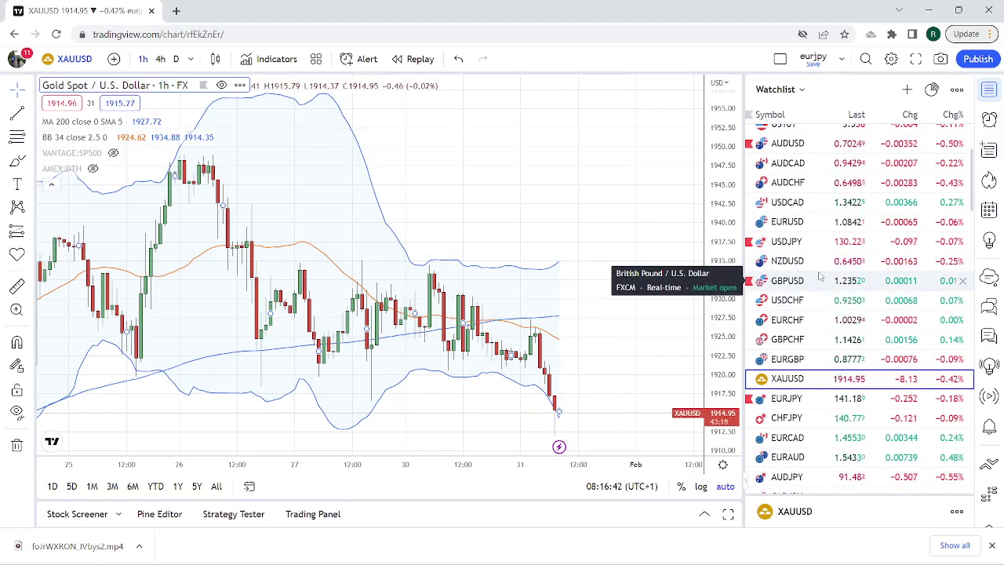
left_click(782, 284)
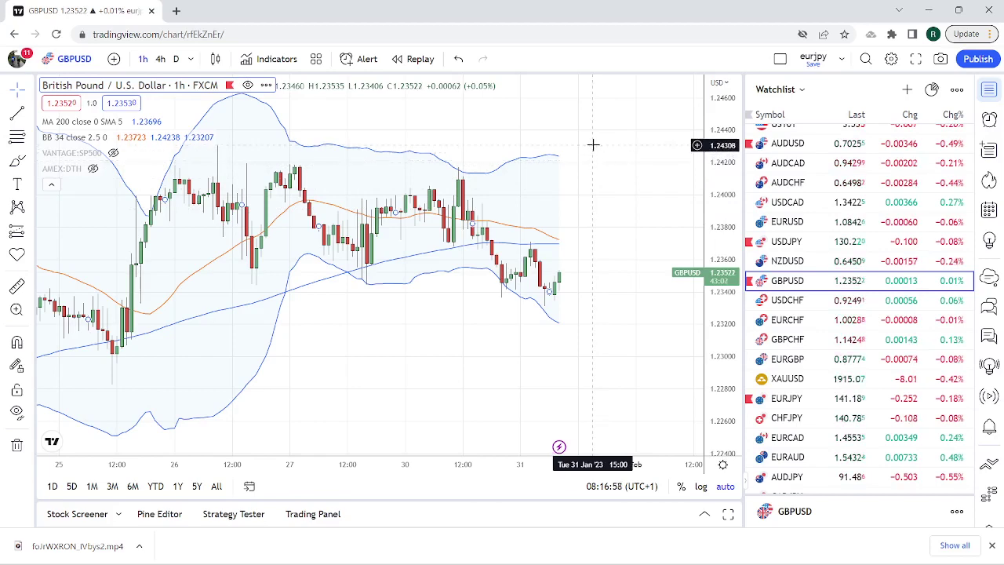
scroll(593, 145, "down", 3)
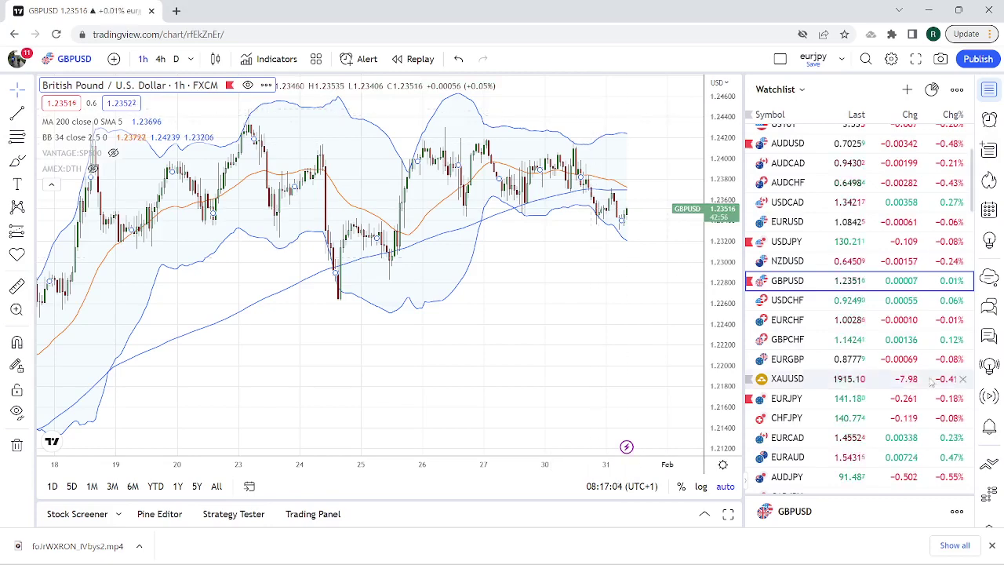
scroll(919, 364, "down", 3)
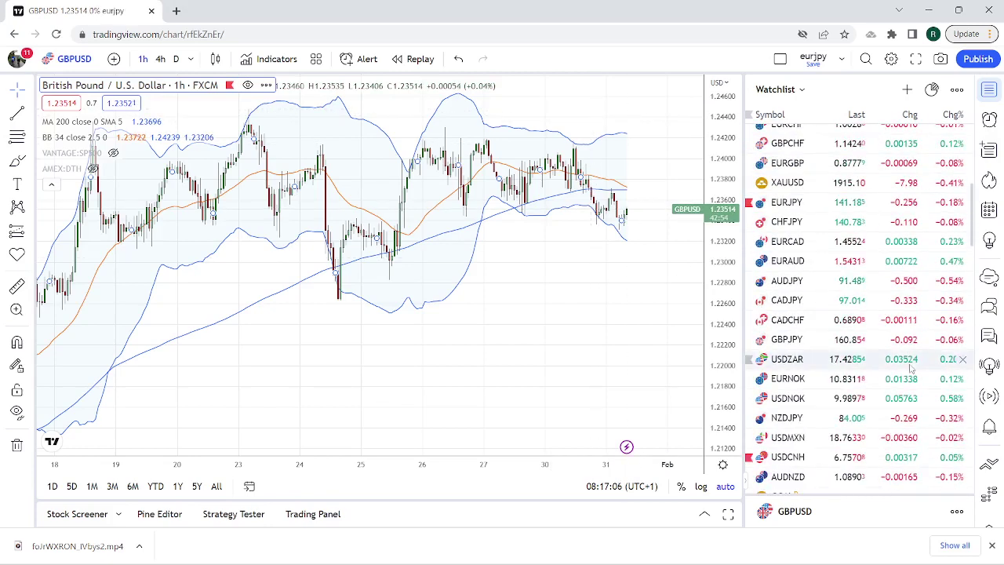
scroll(913, 369, "up", 5)
Review the ES1! S&P 500 E-mini futures, then load the US10Y yield chart
left_click(867, 138)
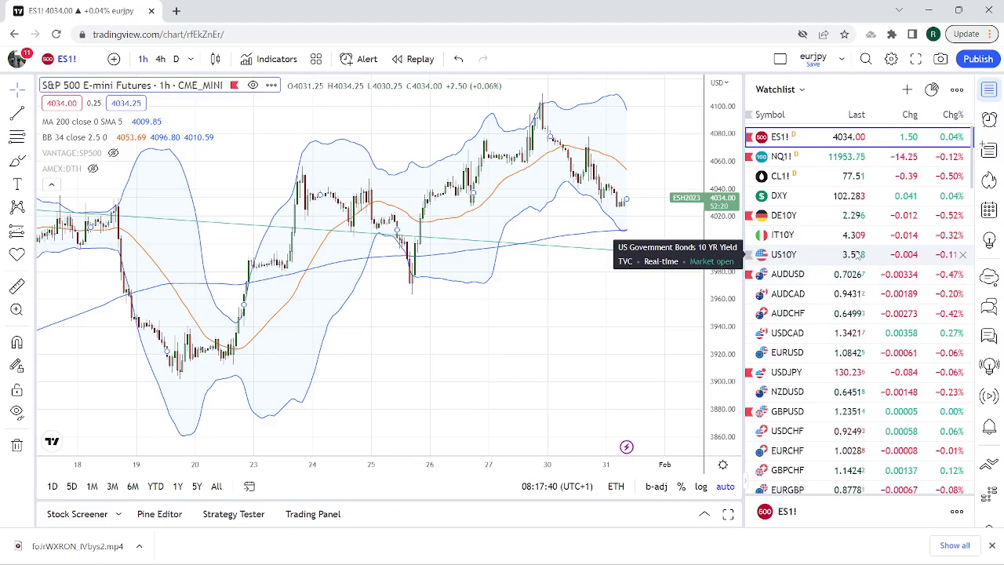
left_click(859, 255)
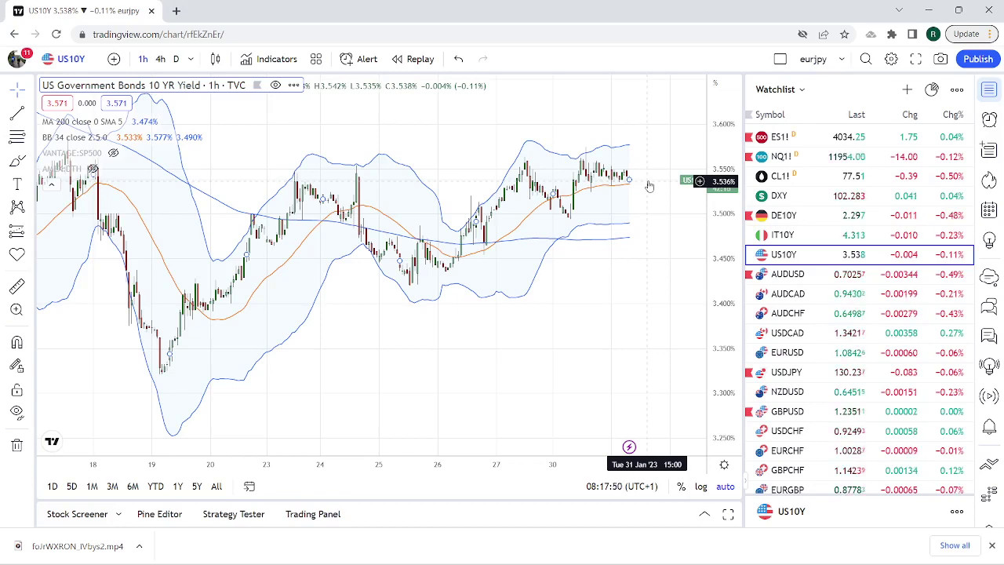
Load CL1! Light Crude Oil Futures and set the chart to the D interval
left_click(851, 177)
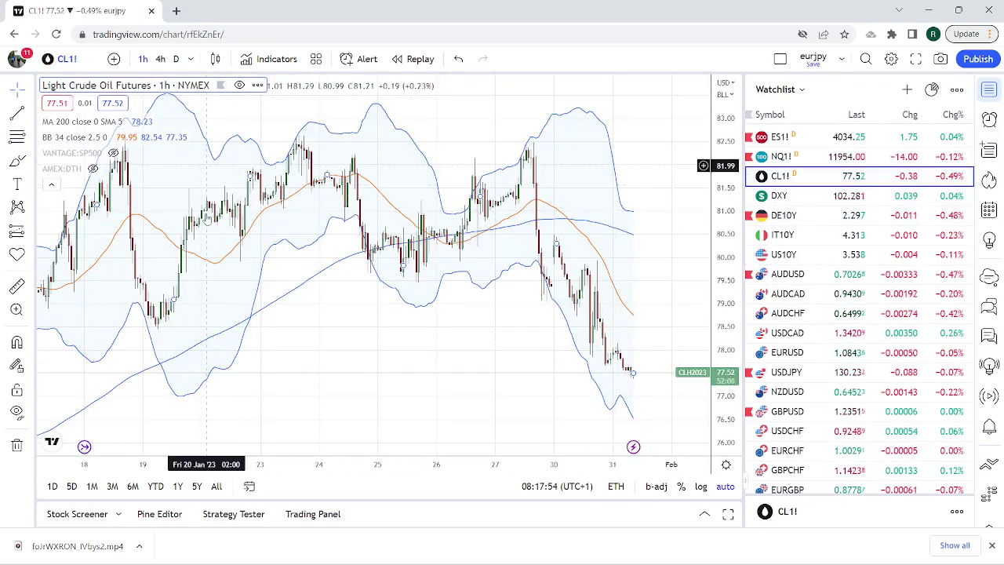
left_click(176, 58)
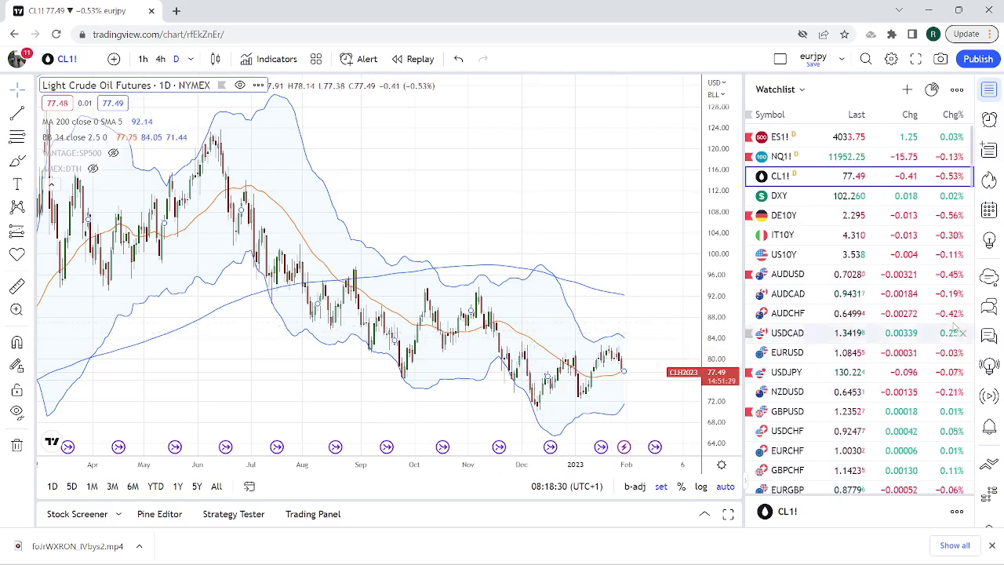
scroll(904, 335, "down", 1)
Load EURCHF on daily candles and scroll further down the watchlist
left_click(792, 385)
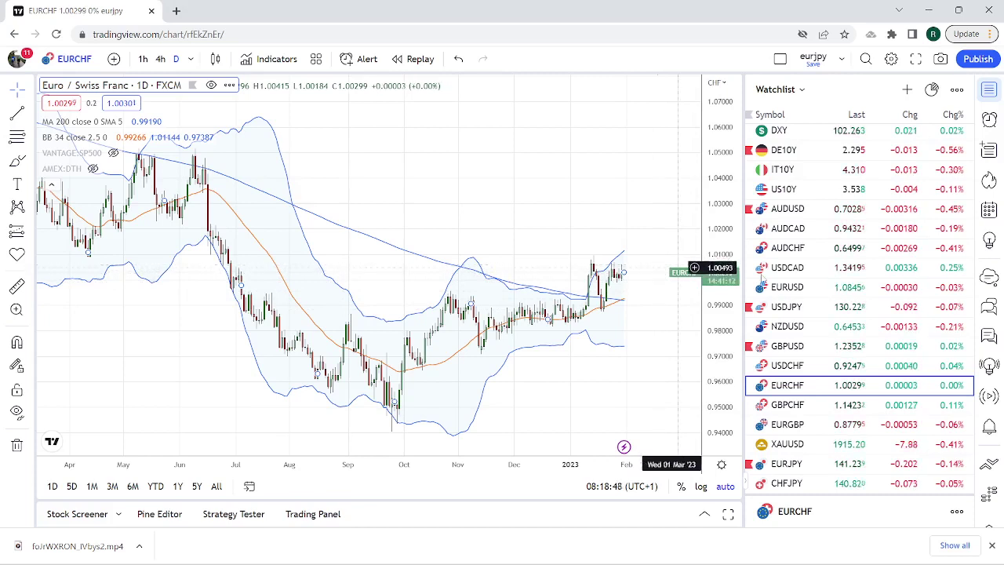
scroll(892, 296, "down", 1)
scroll(891, 296, "down", 3)
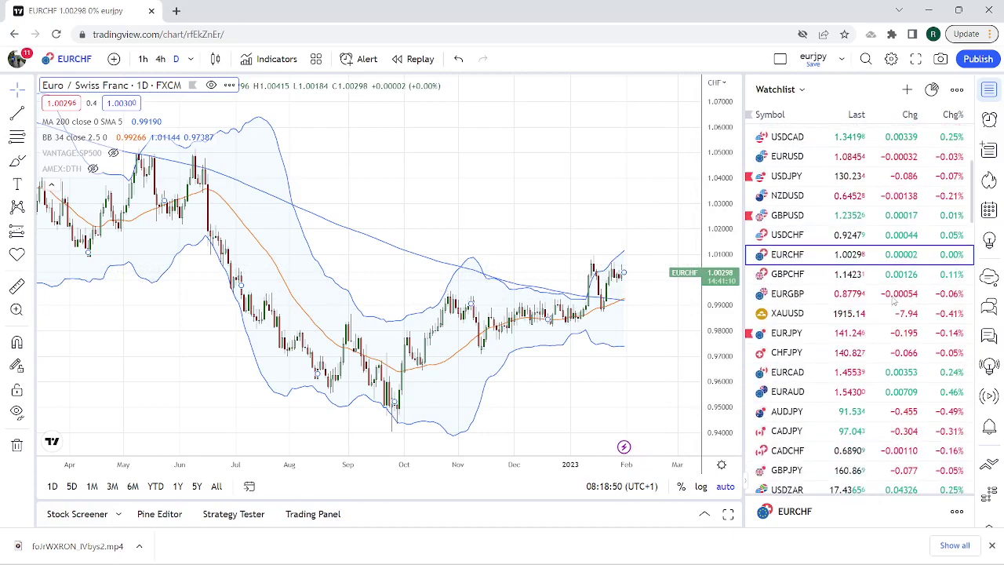
scroll(892, 296, "down", 2)
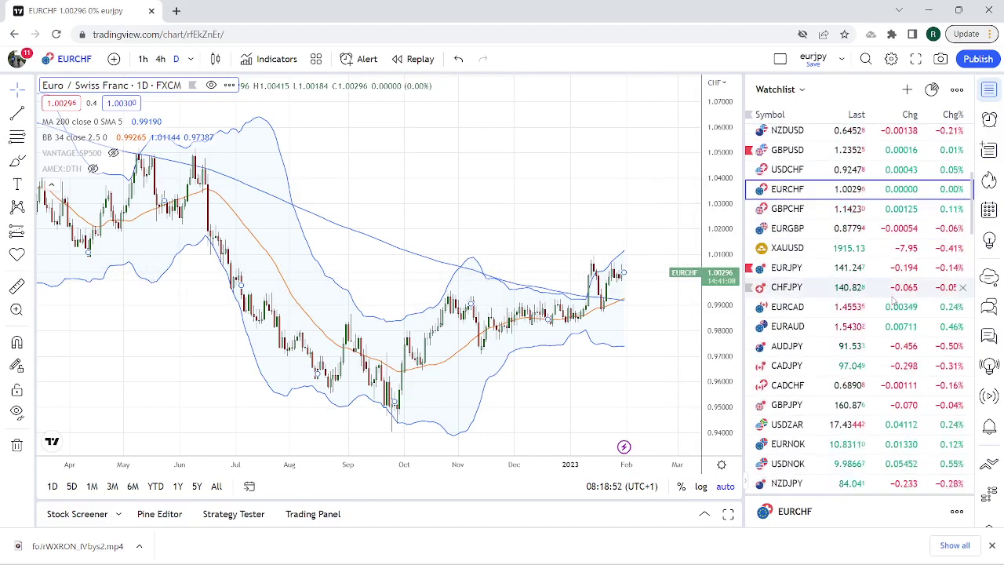
Load EURNOK on daily candles and zoom in on its recent months
left_click(863, 444)
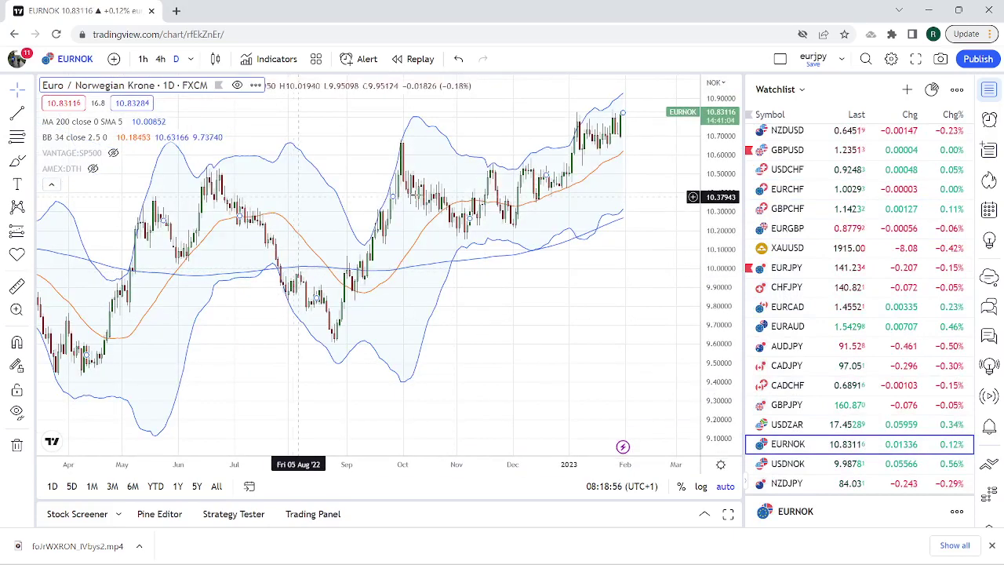
scroll(536, 266, "up", 2)
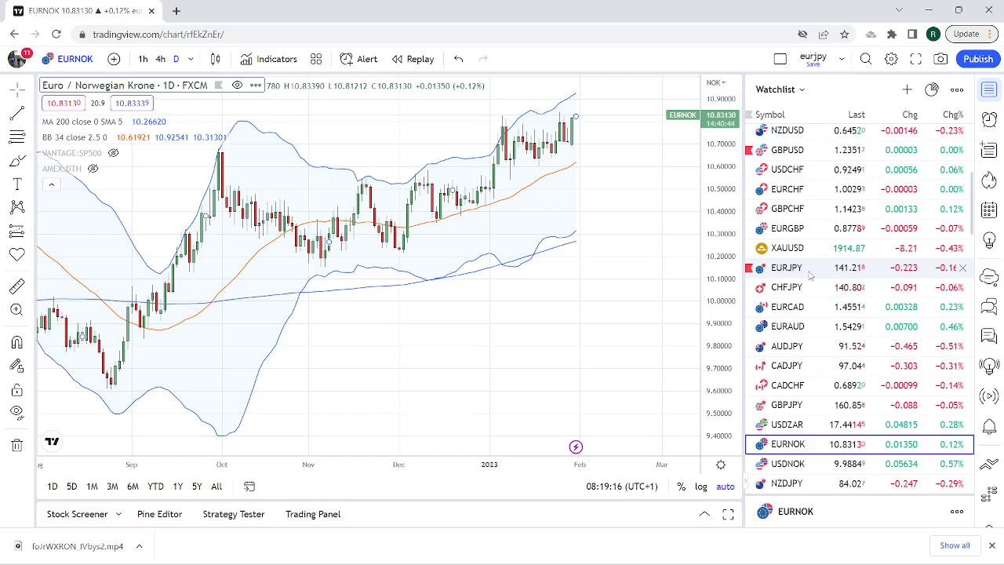
scroll(810, 273, "down", 1)
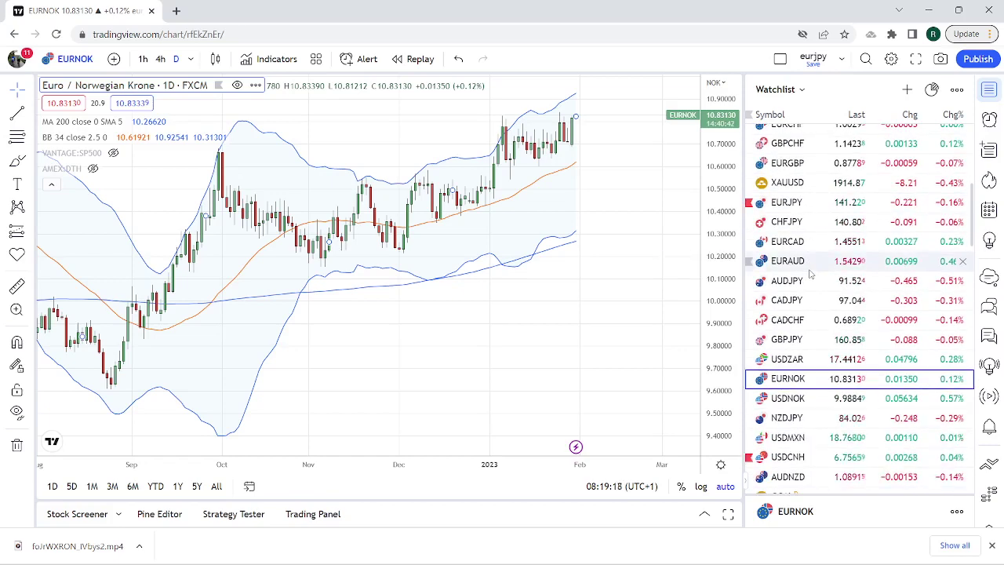
Select USDCNH in the watchlist to show its daily chart with 200 SMA and Bollinger Bands
left_click(804, 461)
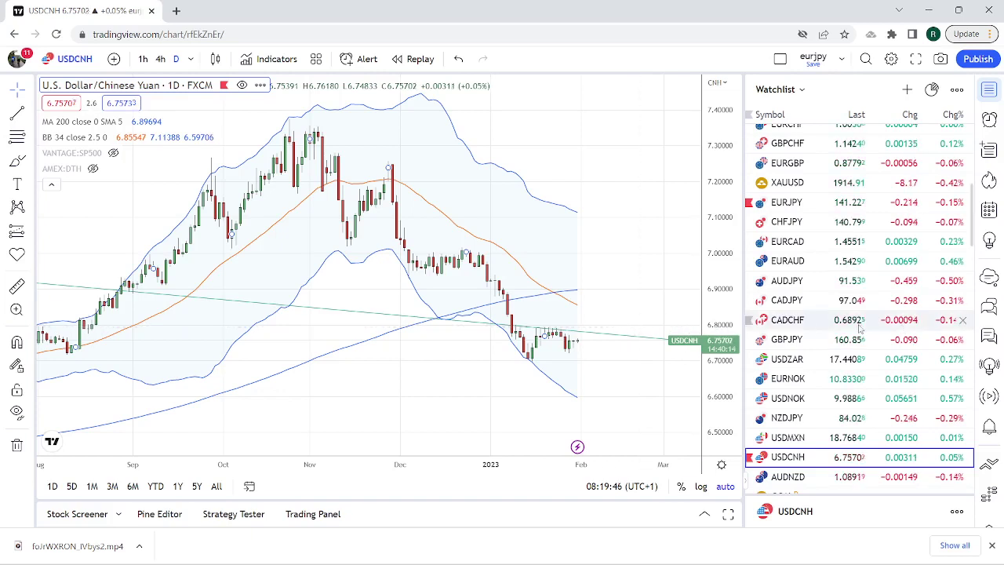
scroll(859, 329, "down", 1)
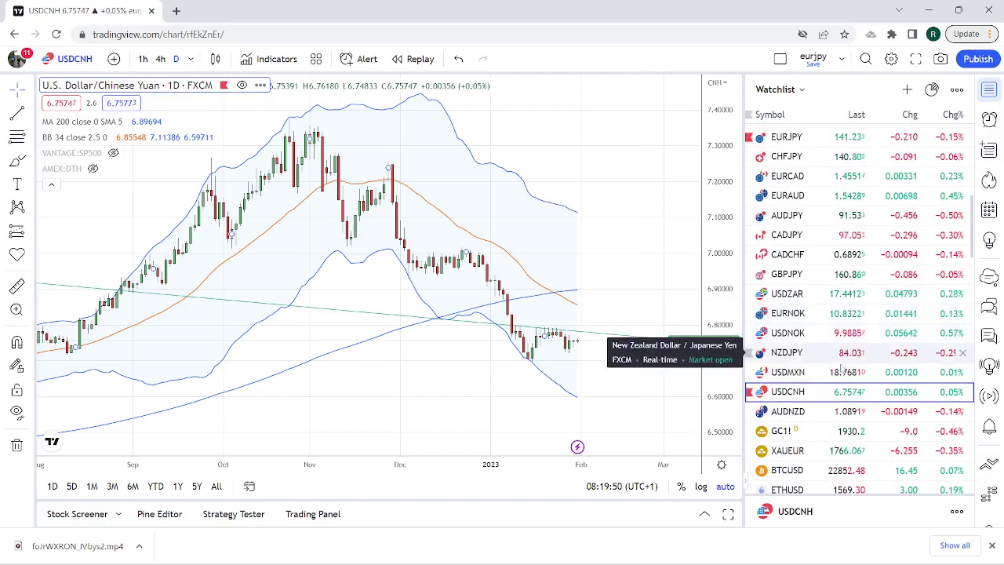
scroll(840, 367, "down", 1)
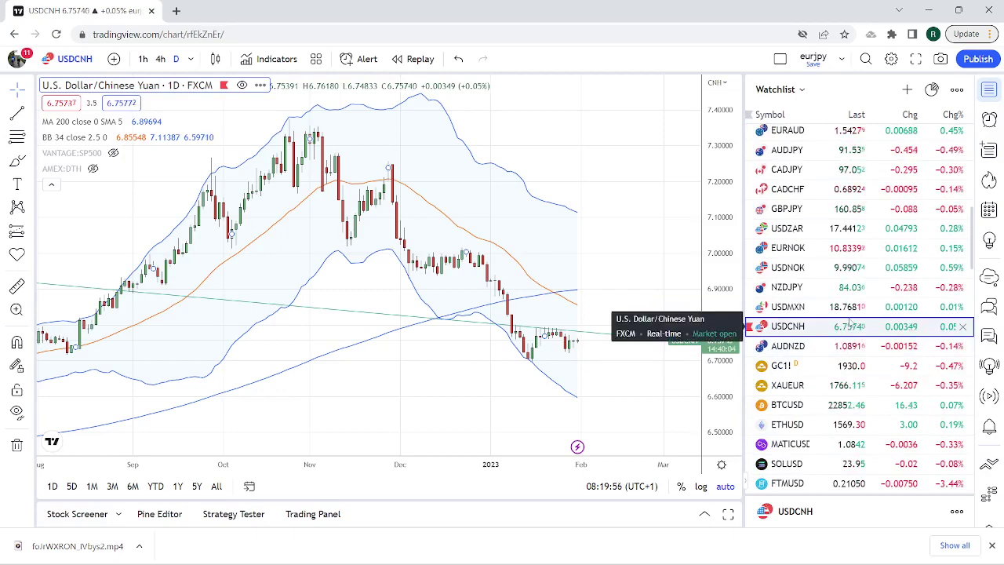
scroll(851, 330, "up", 5)
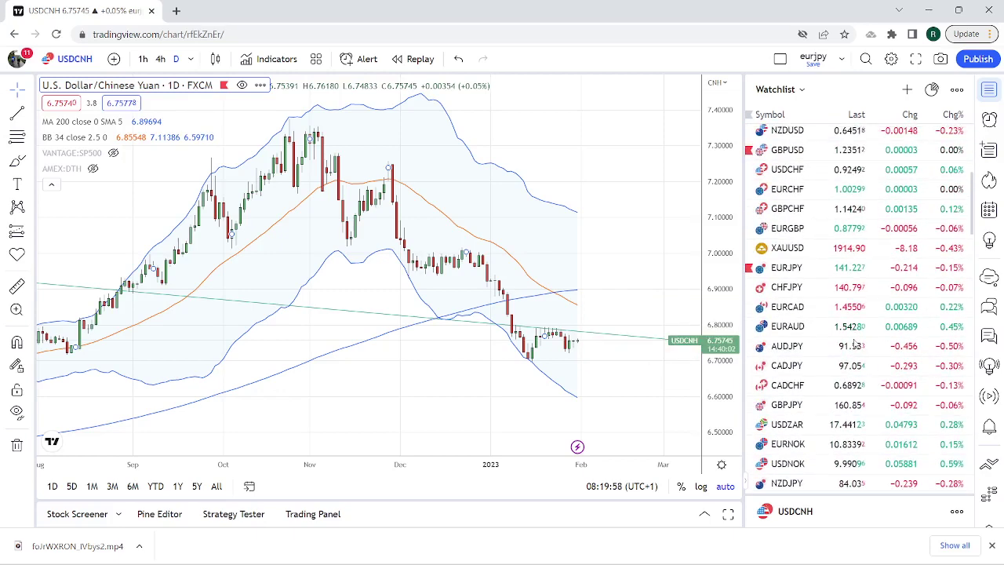
scroll(855, 343, "up", 5)
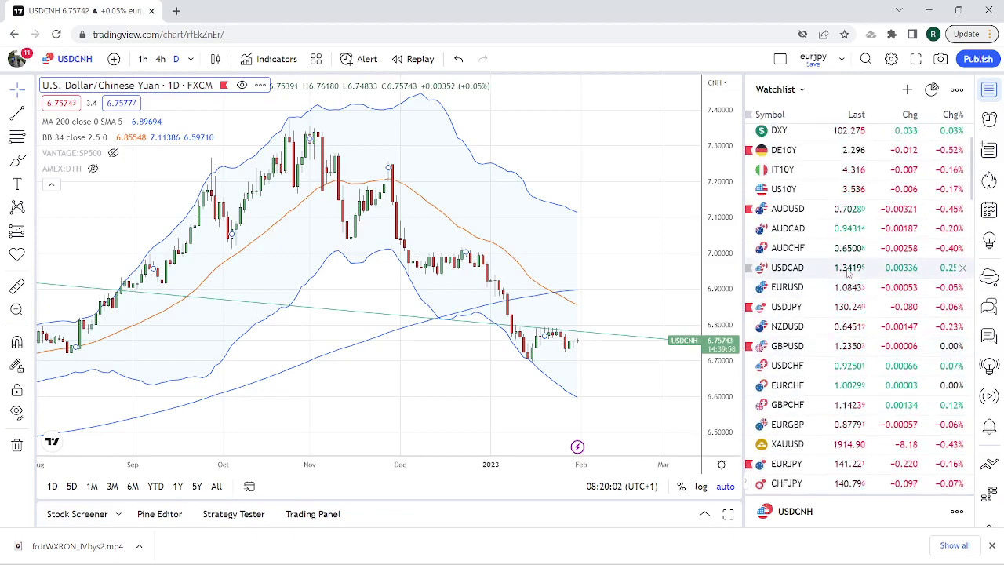
scroll(852, 276, "down", 3)
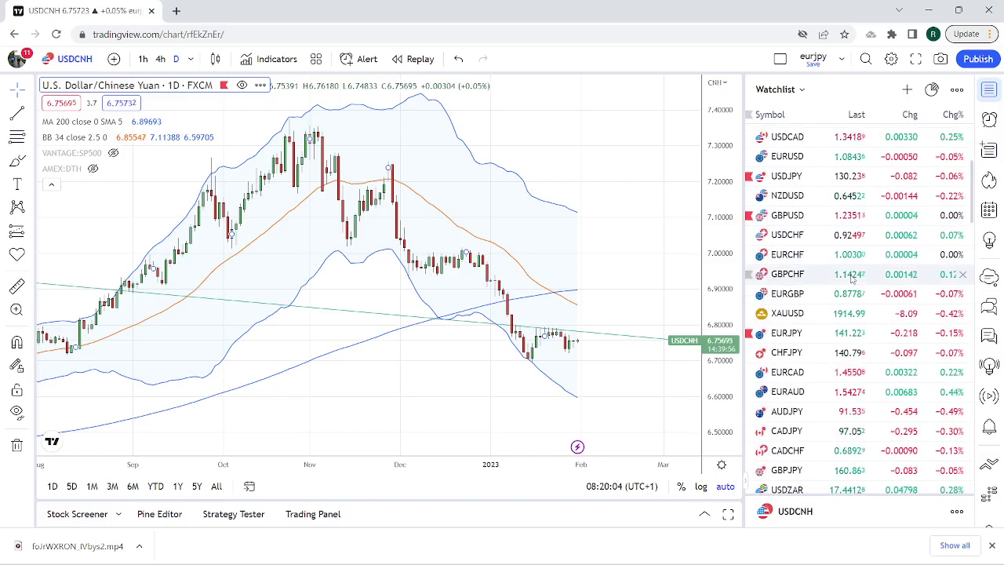
scroll(853, 276, "down", 1)
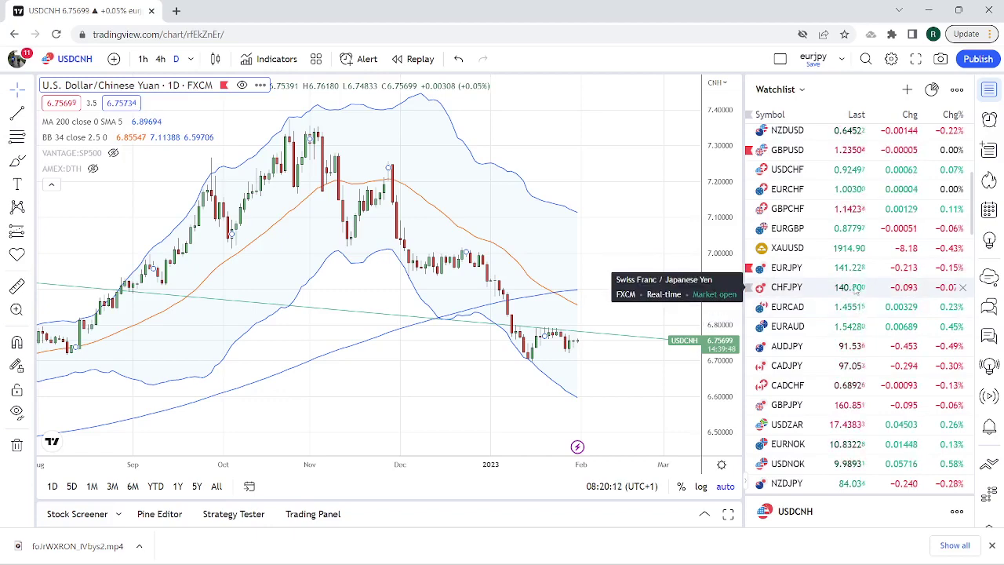
scroll(857, 291, "down", 2)
scroll(861, 333, "up", 3)
scroll(861, 334, "up", 3)
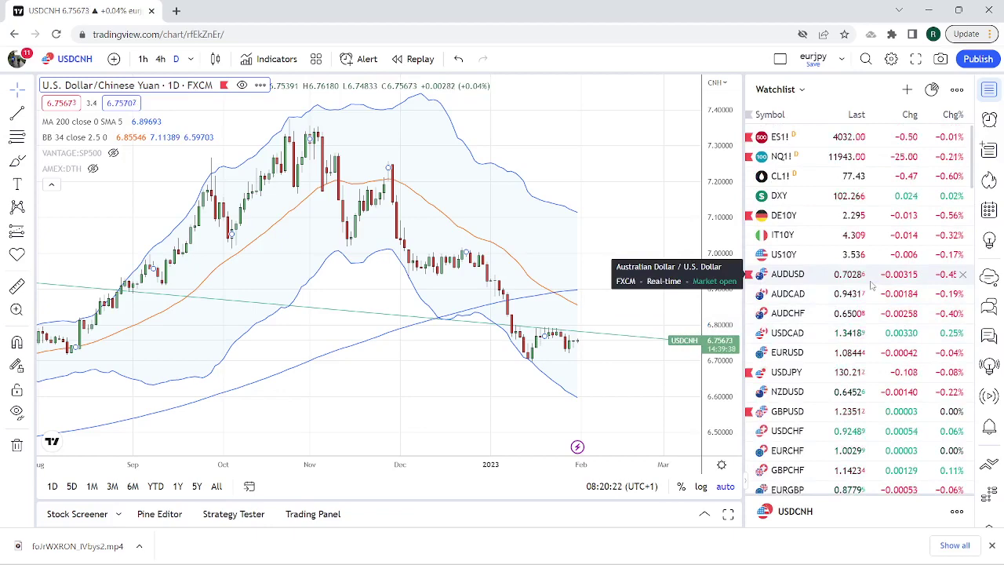
scroll(872, 298, "down", 3)
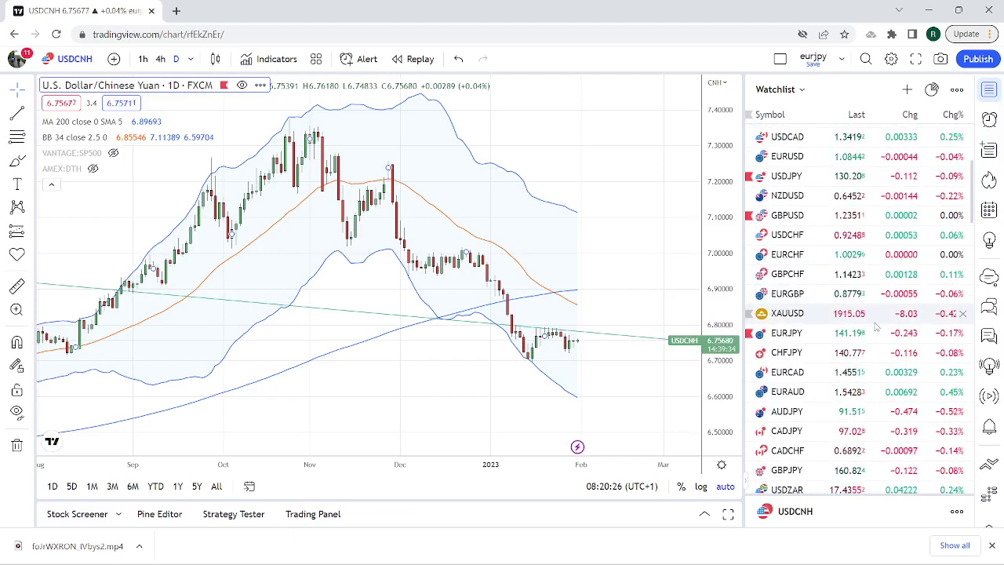
scroll(877, 355, "up", 3)
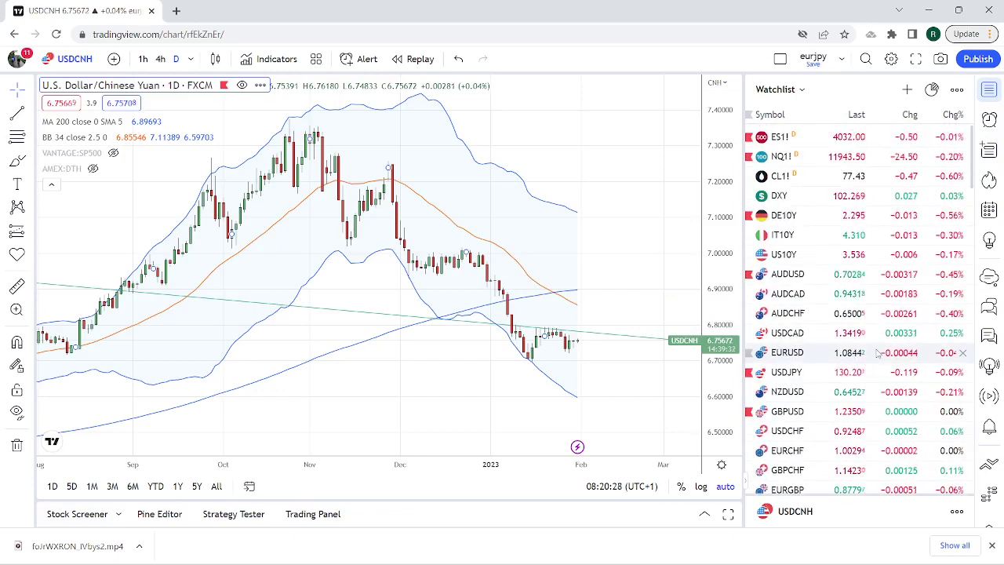